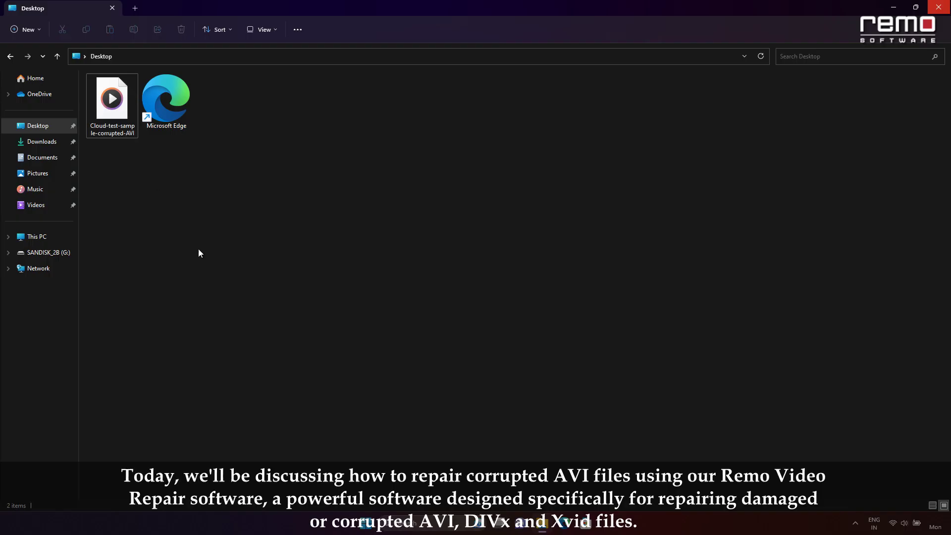
- Try to play Cloud-test-sample-corrupted-AVI from the Desktop; Media Player reports it can't open
{"action": "double_click", "coordinate": [119, 117]}
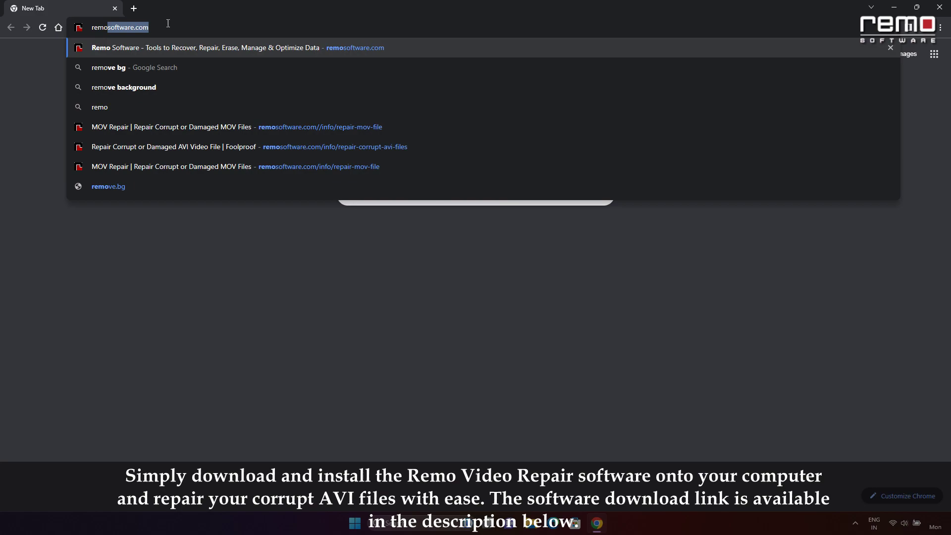
- Load remosoftware.com's repair-corrupt-avi-files article and start the free Windows download
{"action": "key", "text": "Down"}
{"action": "key", "text": "Down"}
{"action": "key", "text": "Down"}
{"action": "key", "text": "Return"}
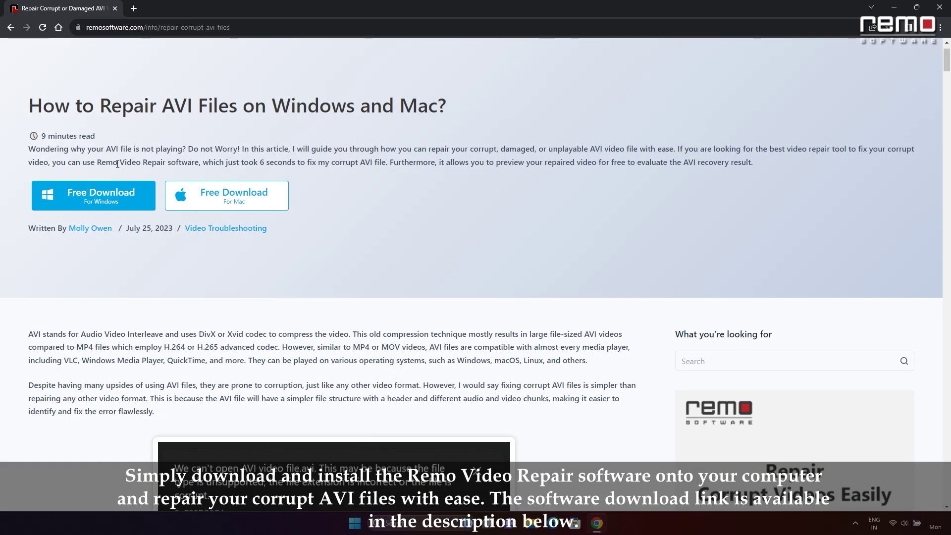
{"action": "scroll", "coordinate": [117, 165], "scroll_direction": "down", "scroll_amount": 3}
{"action": "scroll", "coordinate": [119, 165], "scroll_direction": "down", "scroll_amount": 10}
{"action": "scroll", "coordinate": [123, 167], "scroll_direction": "down", "scroll_amount": 5}
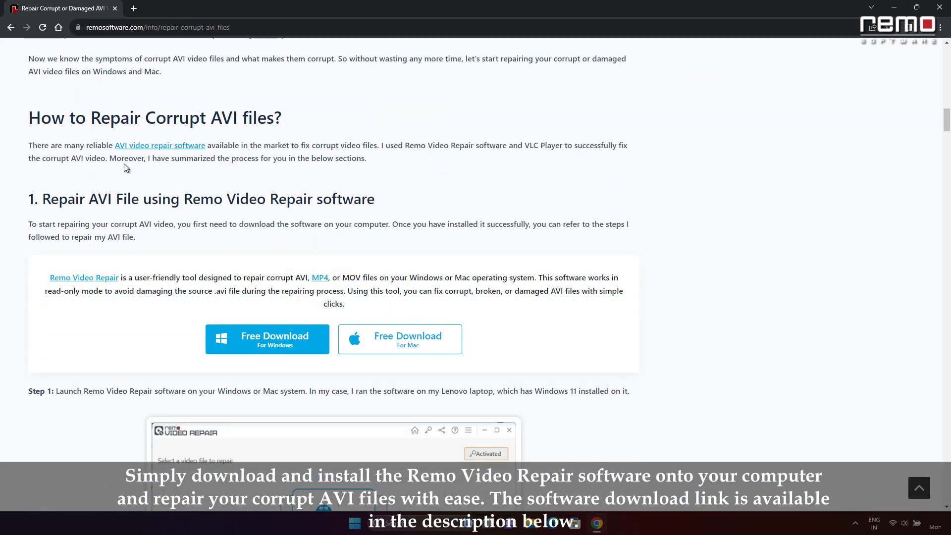
{"action": "scroll", "coordinate": [124, 164], "scroll_direction": "down", "scroll_amount": 10}
{"action": "scroll", "coordinate": [124, 163], "scroll_direction": "down", "scroll_amount": 5}
{"action": "scroll", "coordinate": [125, 163], "scroll_direction": "down", "scroll_amount": 5}
{"action": "scroll", "coordinate": [124, 163], "scroll_direction": "down", "scroll_amount": 3}
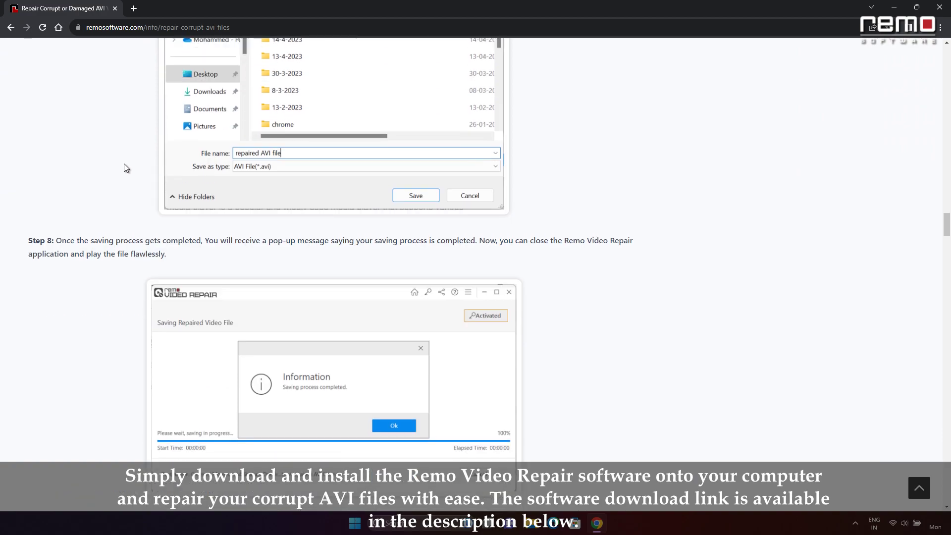
{"action": "scroll", "coordinate": [124, 164], "scroll_direction": "up", "scroll_amount": 10}
{"action": "scroll", "coordinate": [124, 163], "scroll_direction": "up", "scroll_amount": 10}
{"action": "scroll", "coordinate": [124, 163], "scroll_direction": "up", "scroll_amount": 10}
{"action": "left_click", "coordinate": [119, 251]}
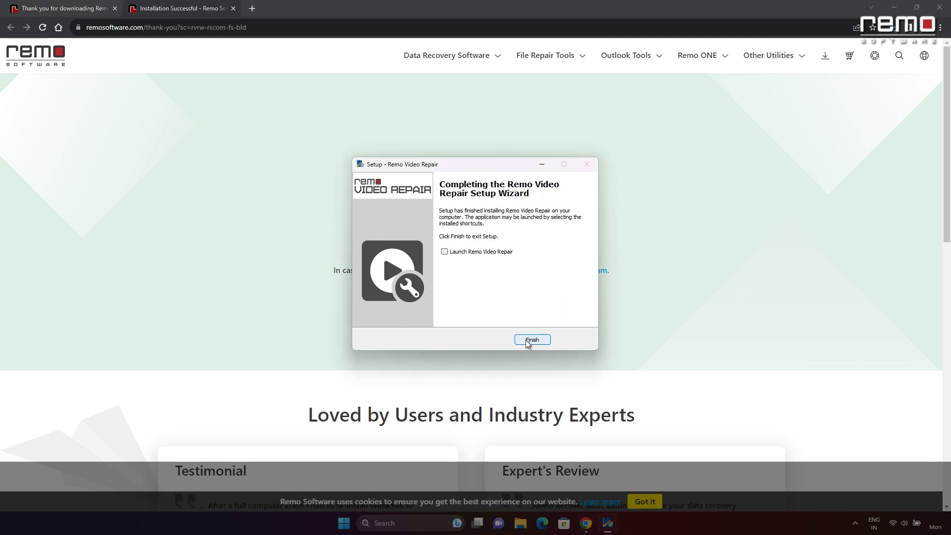
- Finish the setup wizard and copy the corrupted AVI file on the Desktop
{"action": "left_click", "coordinate": [532, 340]}
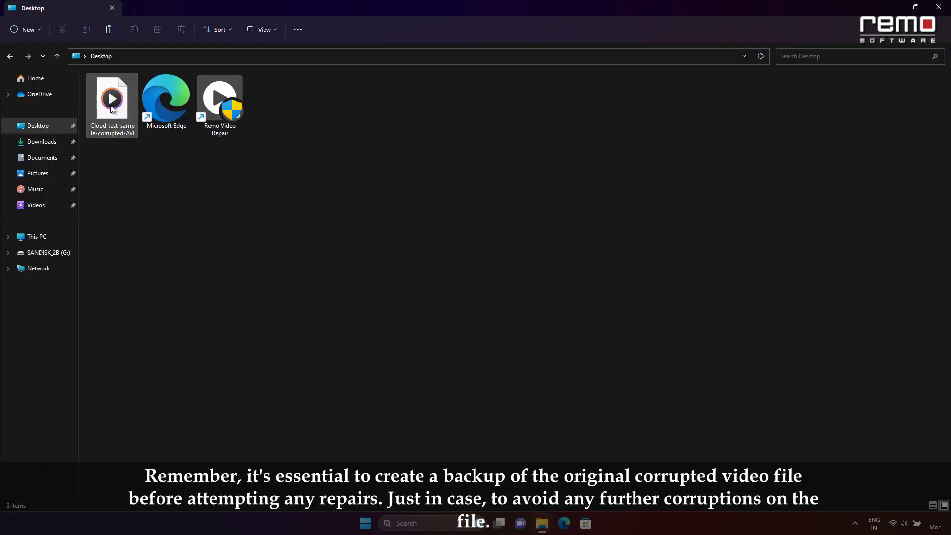
{"action": "right_click", "coordinate": [113, 104]}
{"action": "left_click", "coordinate": [144, 118]}
{"action": "left_click", "coordinate": [249, 327]}
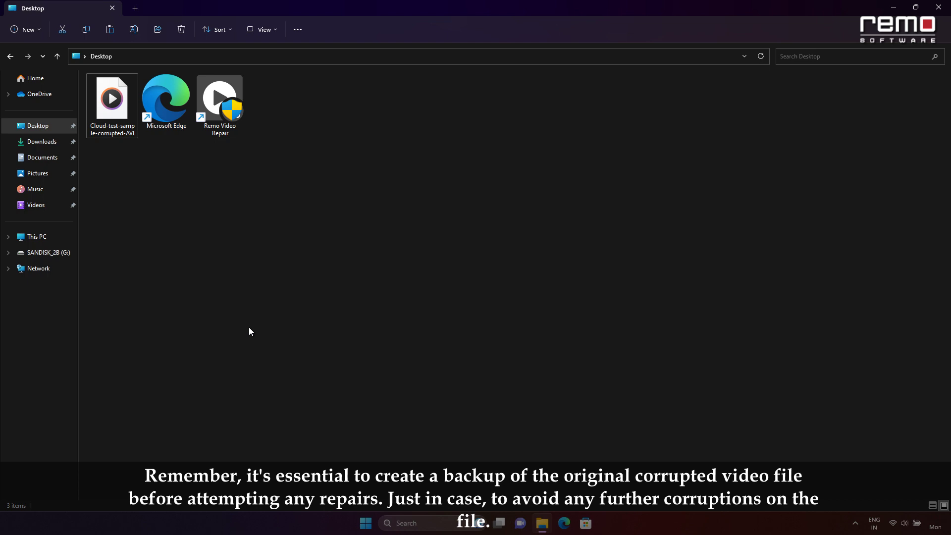
- Create a Desktop folder named Corrupt AVI Copy and paste the AVI copy into it
{"action": "left_click", "coordinate": [29, 29]}
{"action": "left_click", "coordinate": [36, 46]}
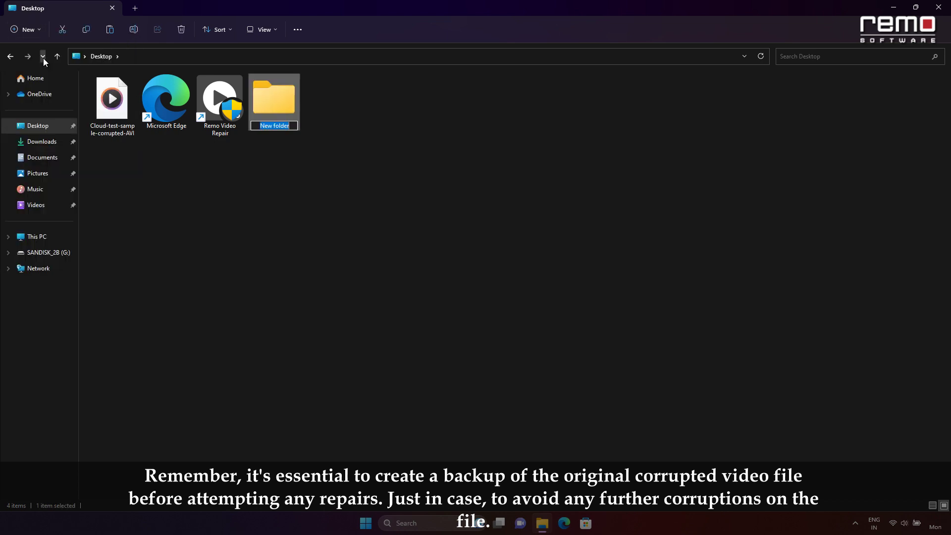
{"action": "type", "text": "Corrupt AVI Copy"}
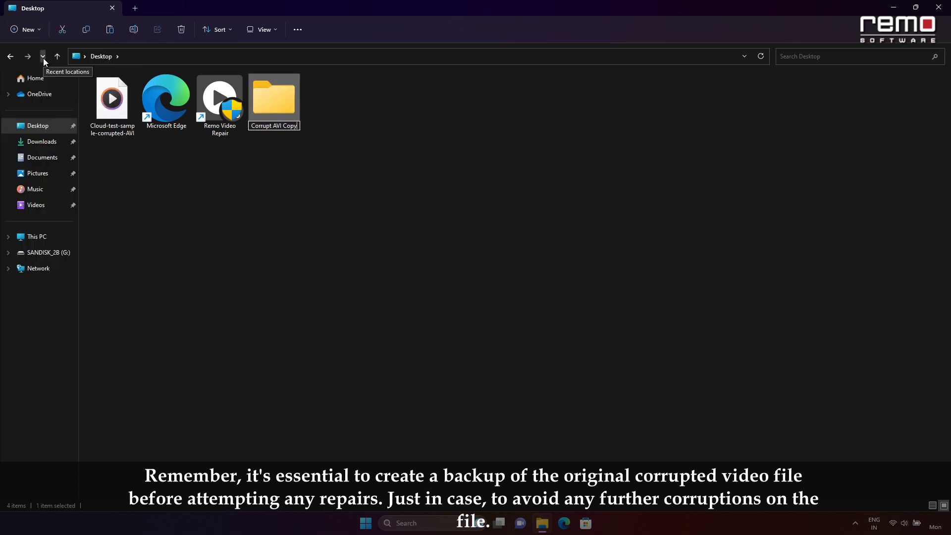
{"action": "key", "text": "Return"}
{"action": "key", "text": "Return"}
{"action": "key", "text": "ctrl+v"}
- Close the Explorer windows, leaving the Corrupt AVI Copy folder selected on the Desktop
{"action": "left_click", "coordinate": [194, 254]}
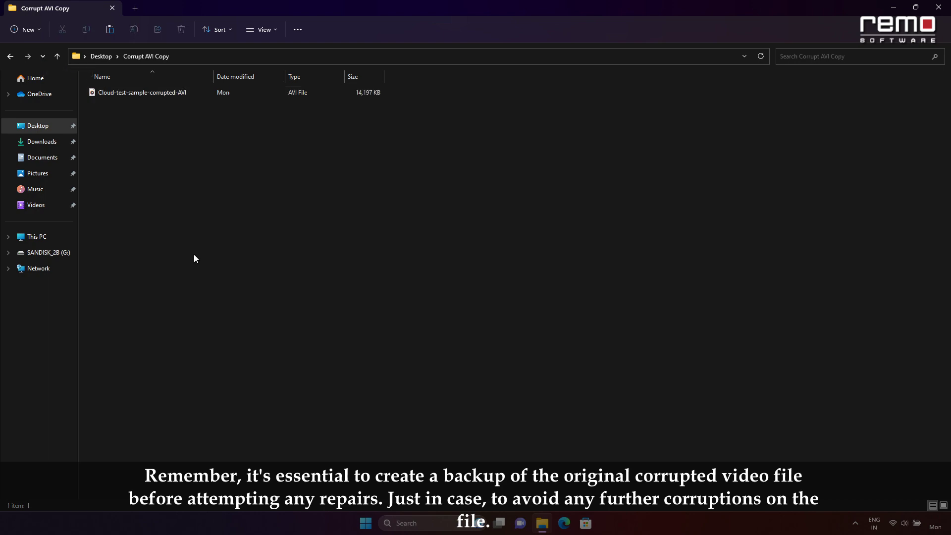
{"action": "left_click", "coordinate": [938, 8]}
{"action": "left_click", "coordinate": [19, 320]}
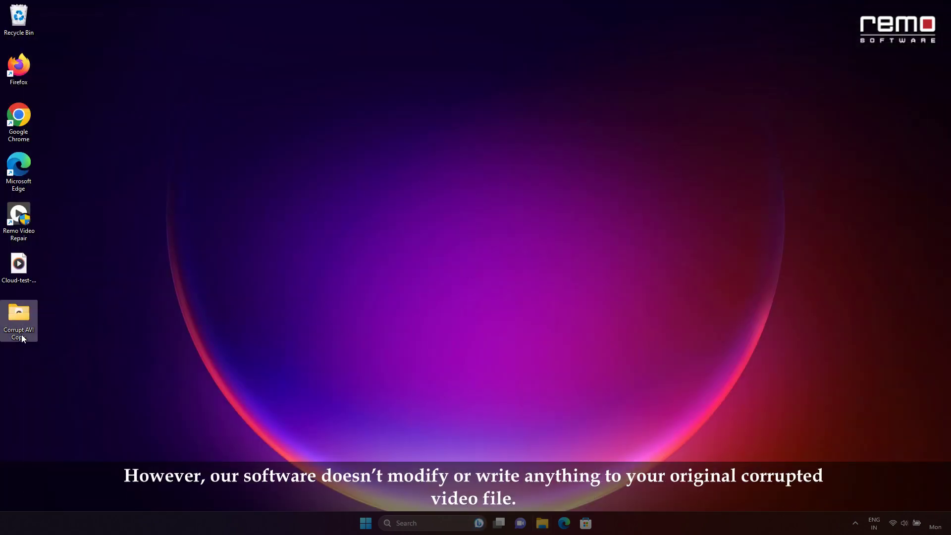
{"action": "left_click", "coordinate": [85, 320]}
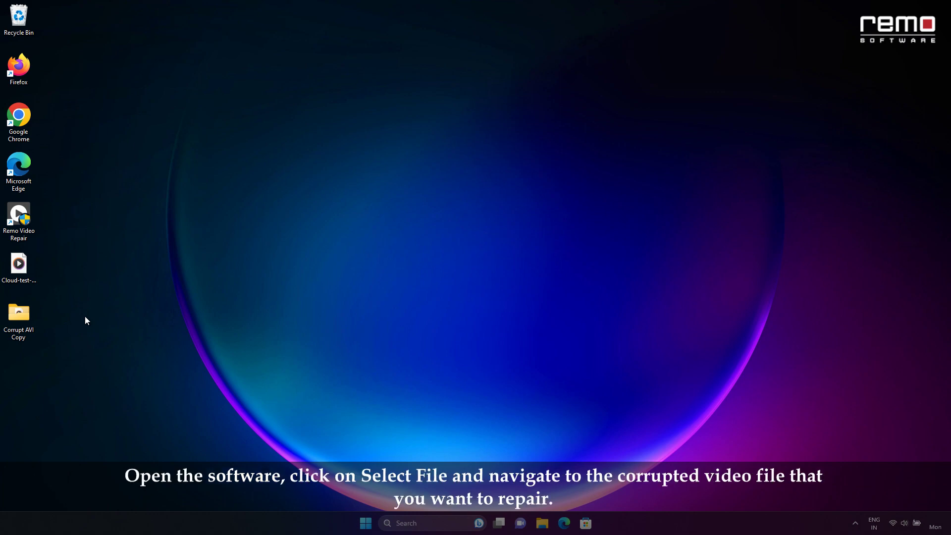
- Launch Remo Video Repair, select the corrupted AVI from the Desktop and run Repair
{"action": "double_click", "coordinate": [19, 217]}
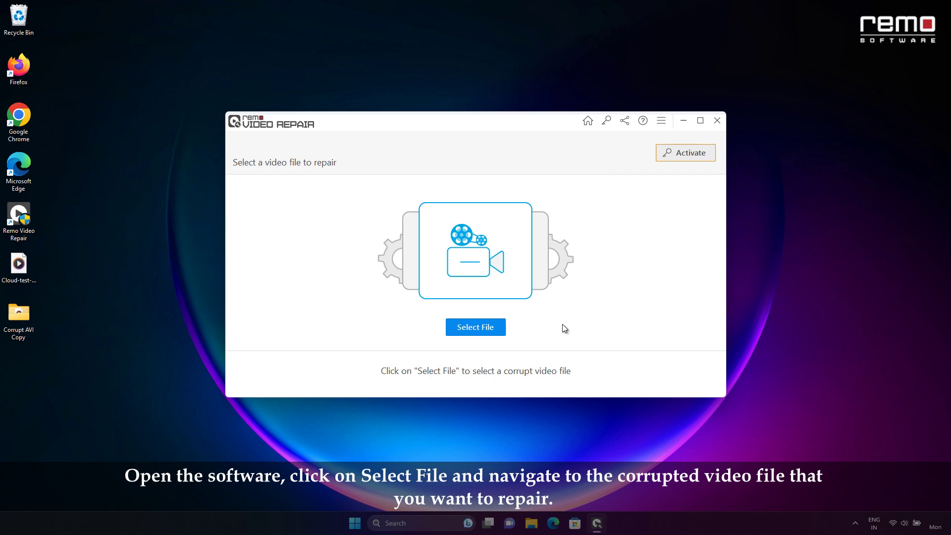
{"action": "left_click", "coordinate": [486, 330]}
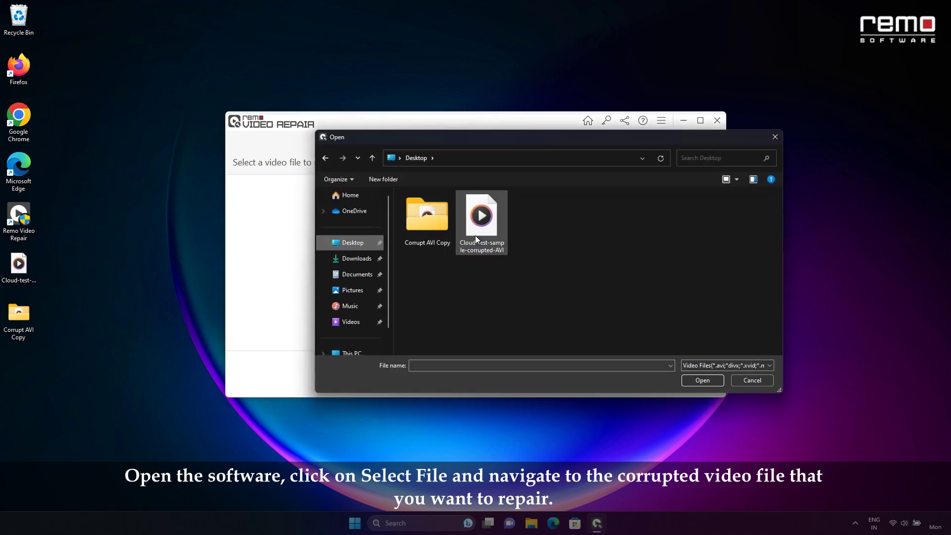
{"action": "double_click", "coordinate": [482, 223]}
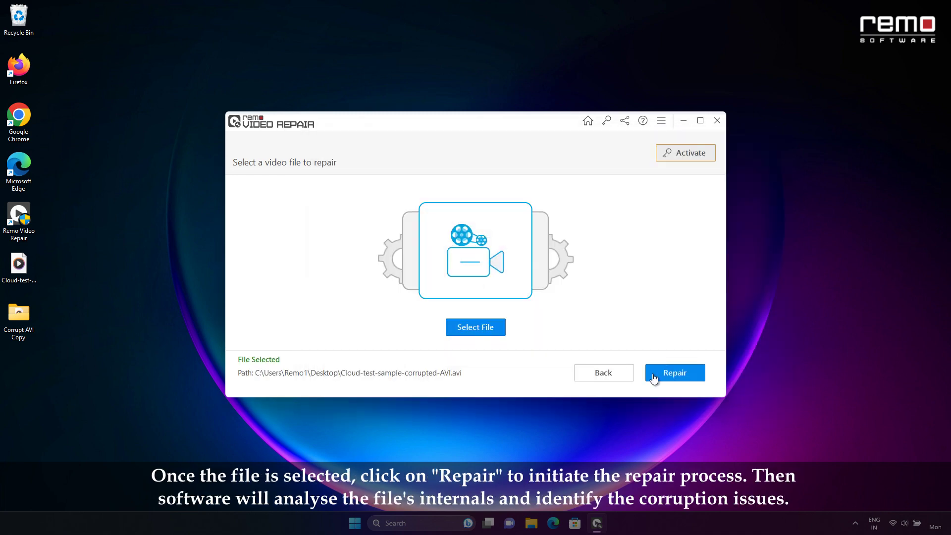
{"action": "left_click", "coordinate": [654, 378]}
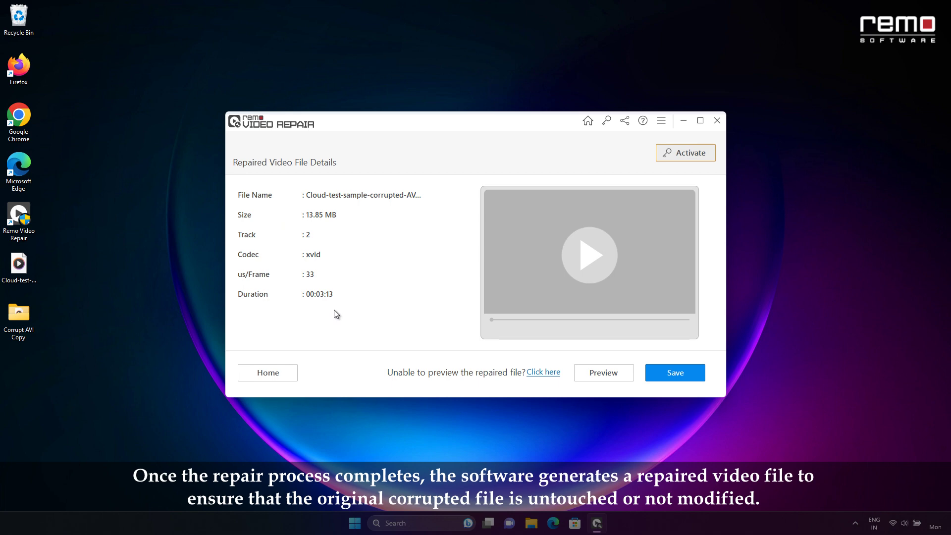
- Preview the repaired video around 1:36, then save it to the Desktop and acknowledge completion
{"action": "left_click", "coordinate": [572, 261]}
{"action": "left_click_drag", "start_coordinate": [396, 346], "coordinate": [483, 347]}
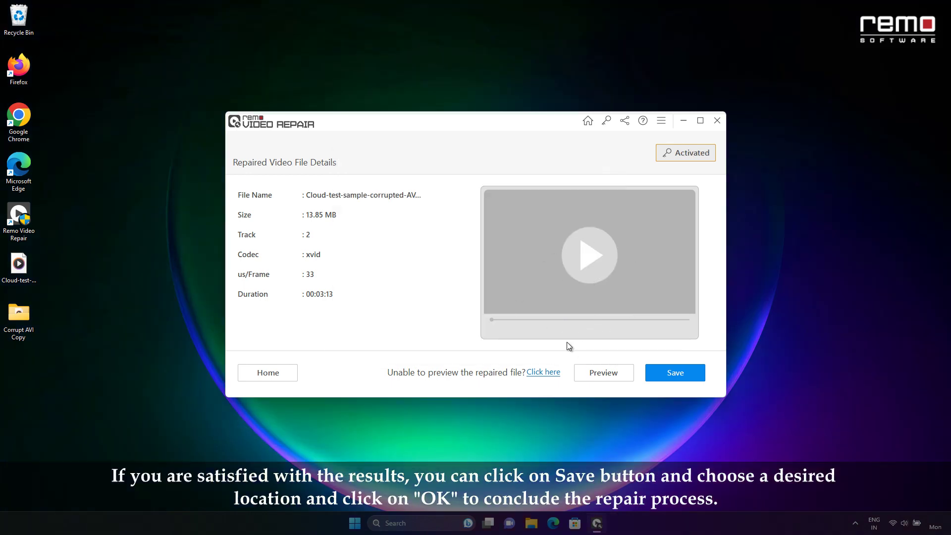
{"action": "left_click", "coordinate": [653, 374]}
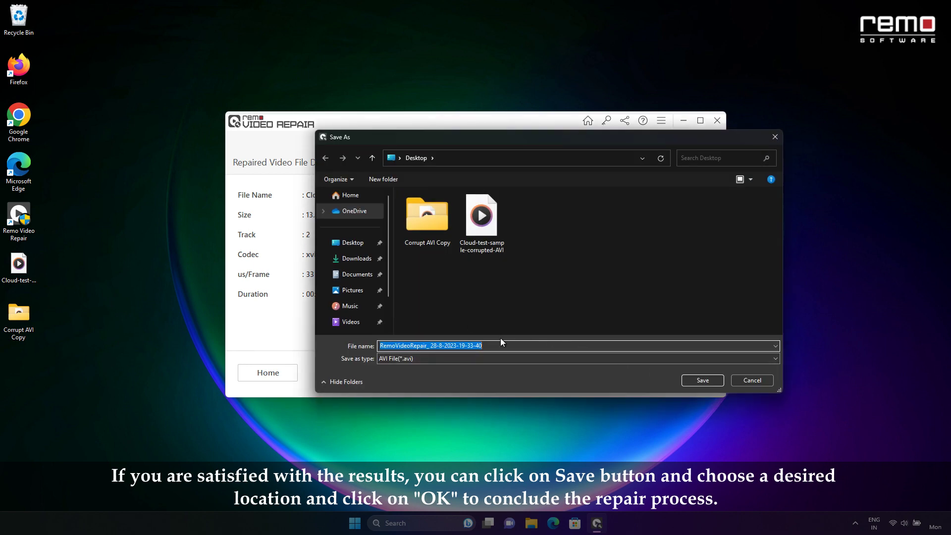
{"action": "left_click", "coordinate": [702, 381]}
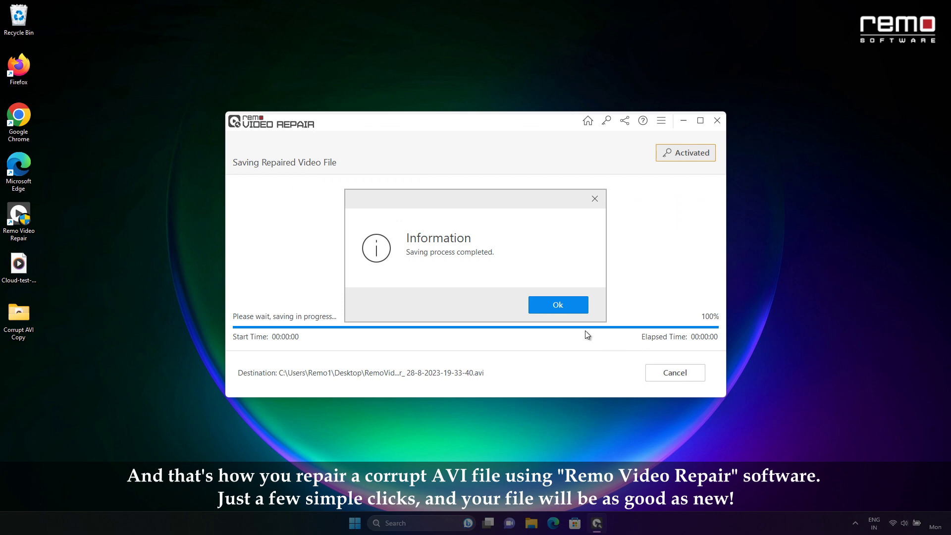
{"action": "left_click", "coordinate": [564, 307]}
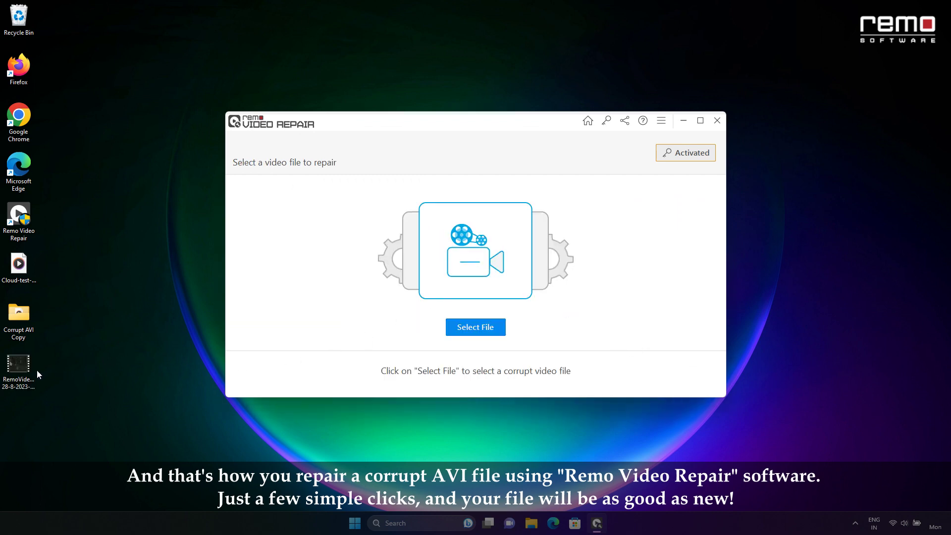
- Select the saved RemoVideoRepair file on the Desktop
{"action": "left_click", "coordinate": [22, 372]}
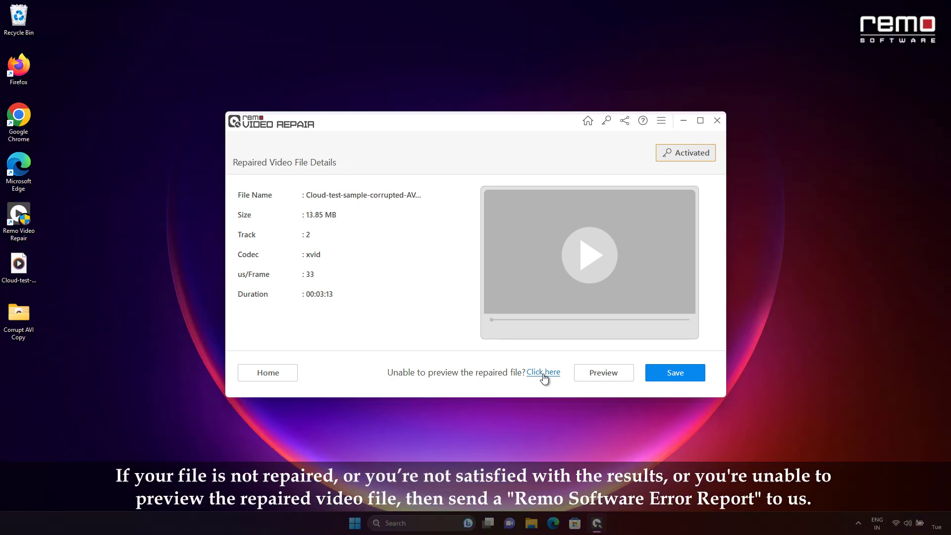
- In the error report form, visit the email and details fields and add the backup AVI from Corrupt AVI Copy
{"action": "left_click", "coordinate": [544, 377]}
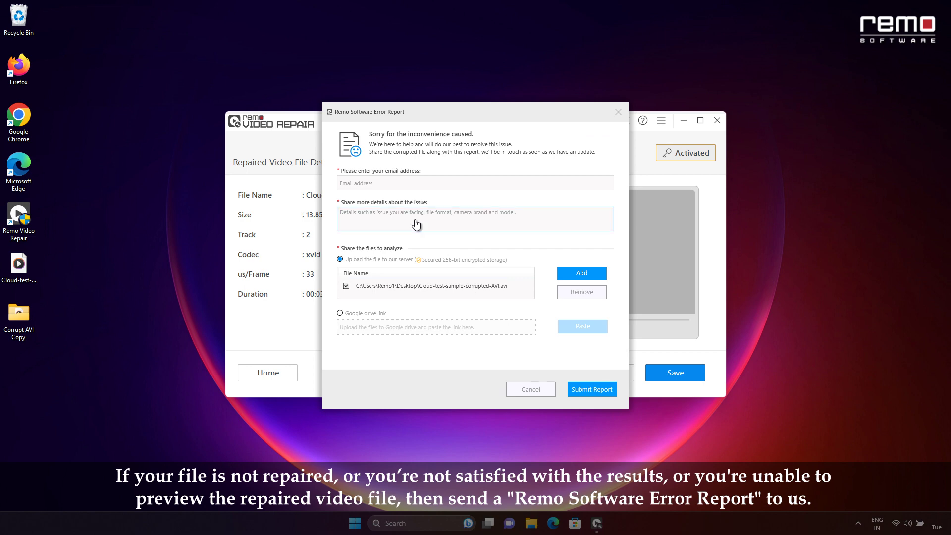
{"action": "left_click", "coordinate": [372, 183]}
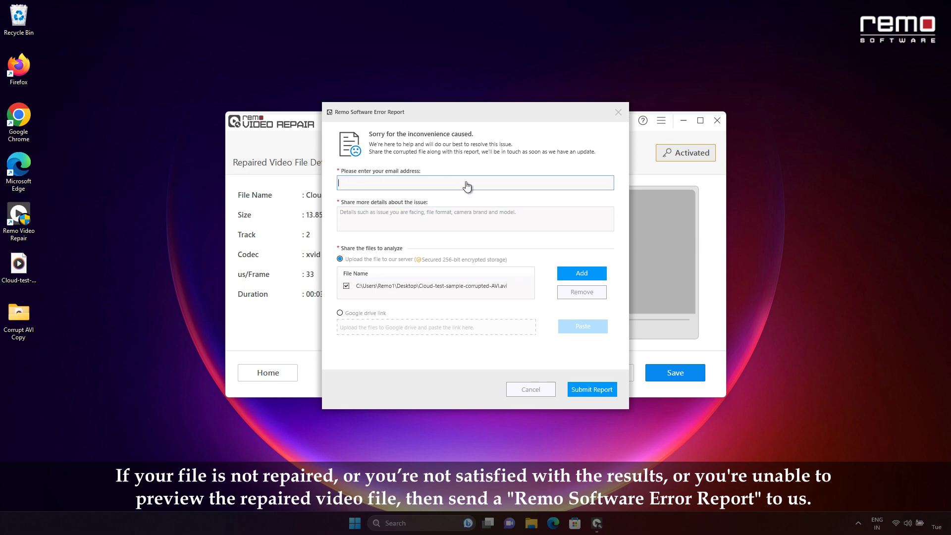
{"action": "left_click", "coordinate": [408, 216]}
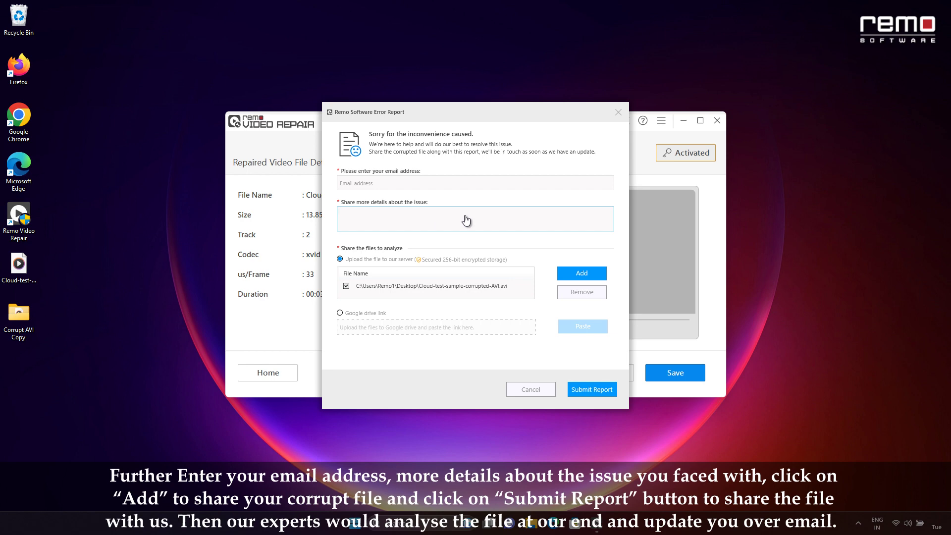
{"action": "left_click", "coordinate": [526, 245]}
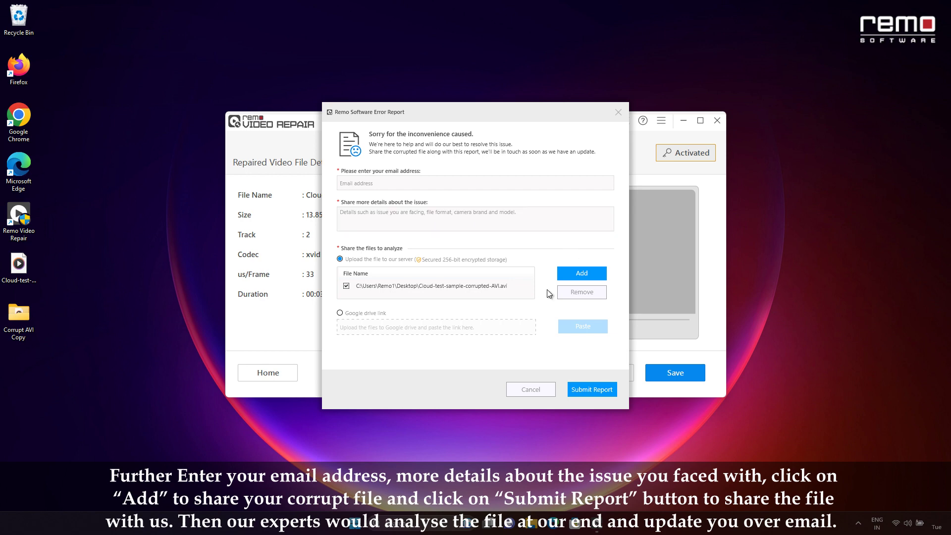
{"action": "left_click", "coordinate": [572, 277]}
{"action": "double_click", "coordinate": [444, 195]}
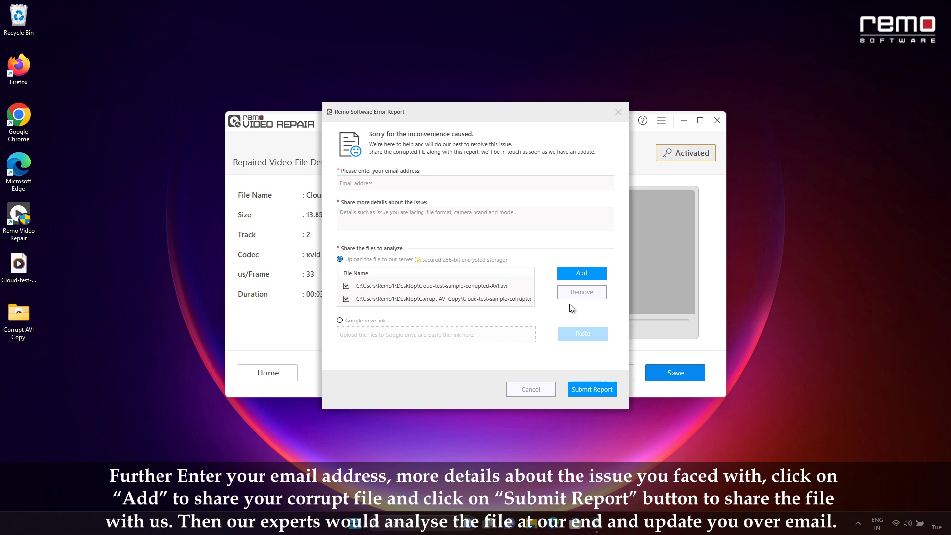